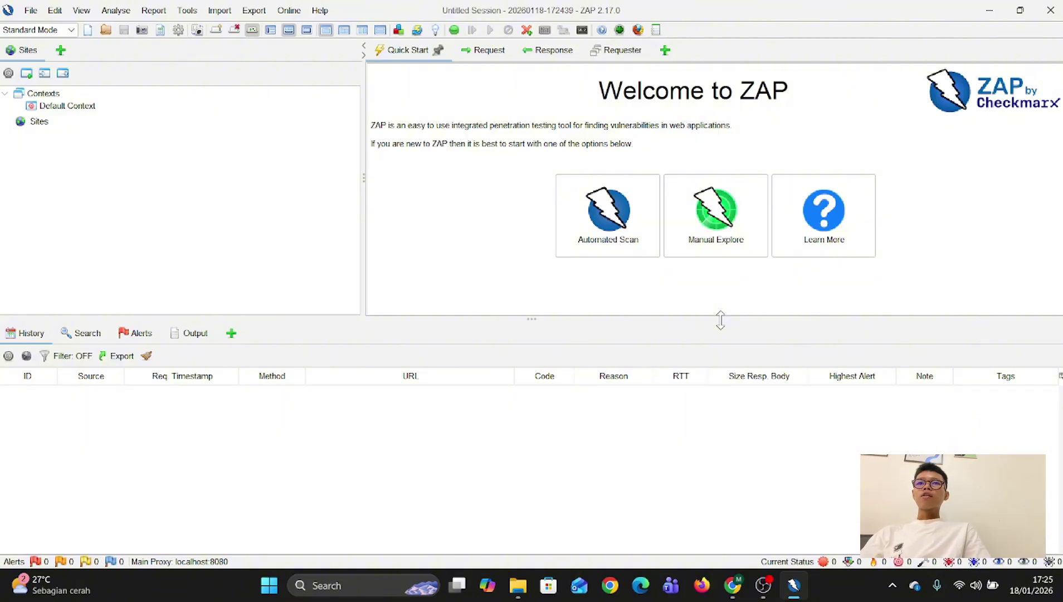
pyautogui.click(637, 31)
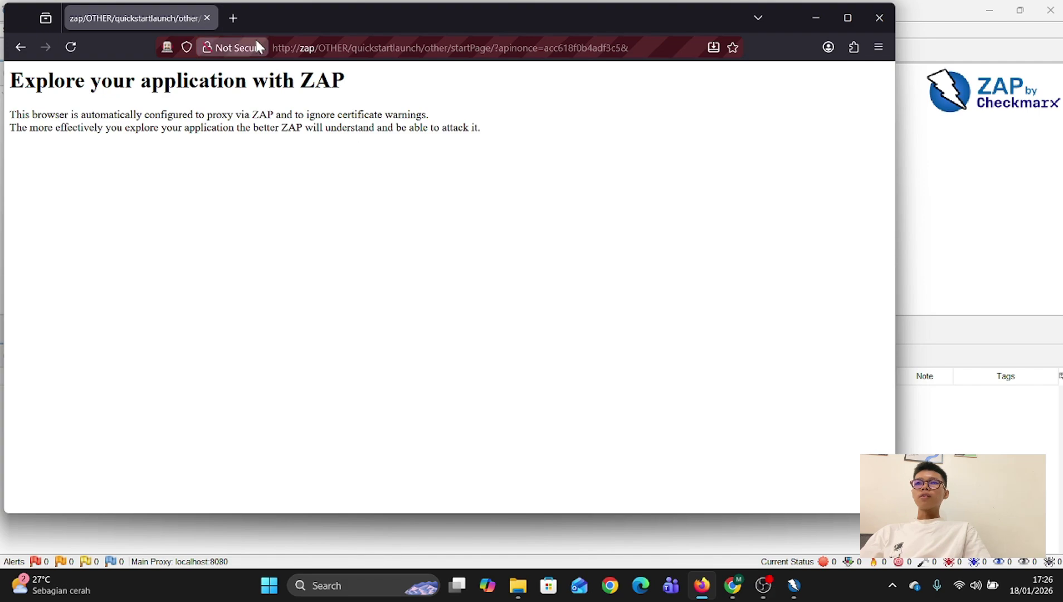
pyautogui.click(233, 21)
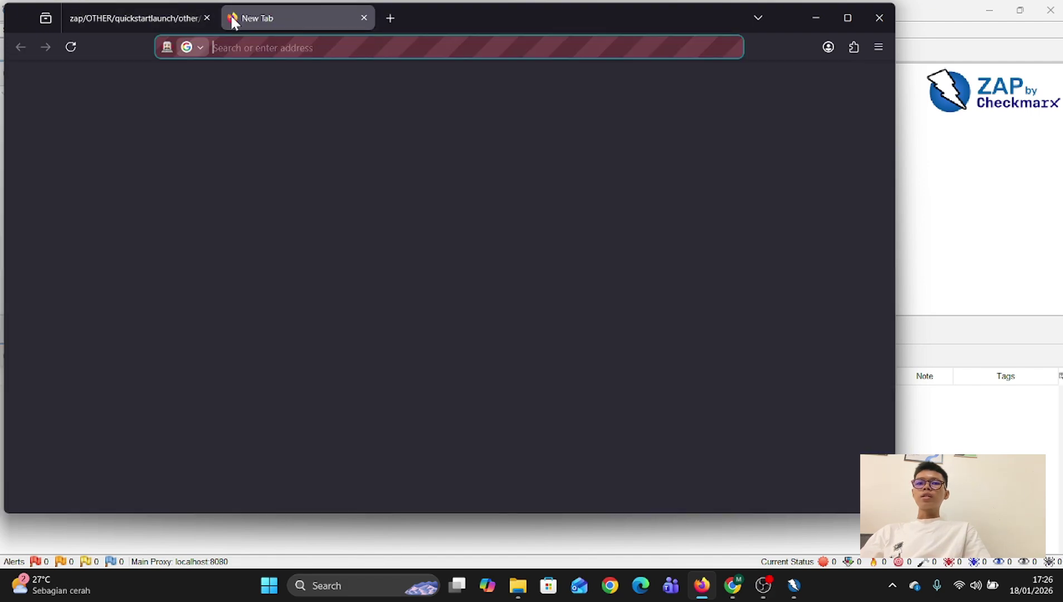
pyautogui.click(732, 585)
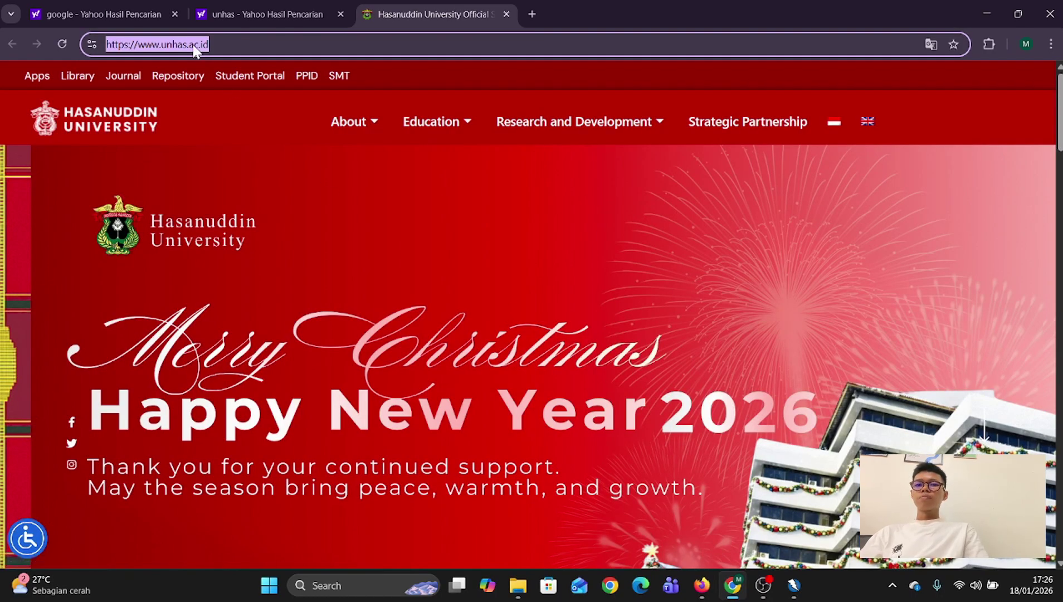
pyautogui.click(800, 593)
pyautogui.moveTo(715, 590)
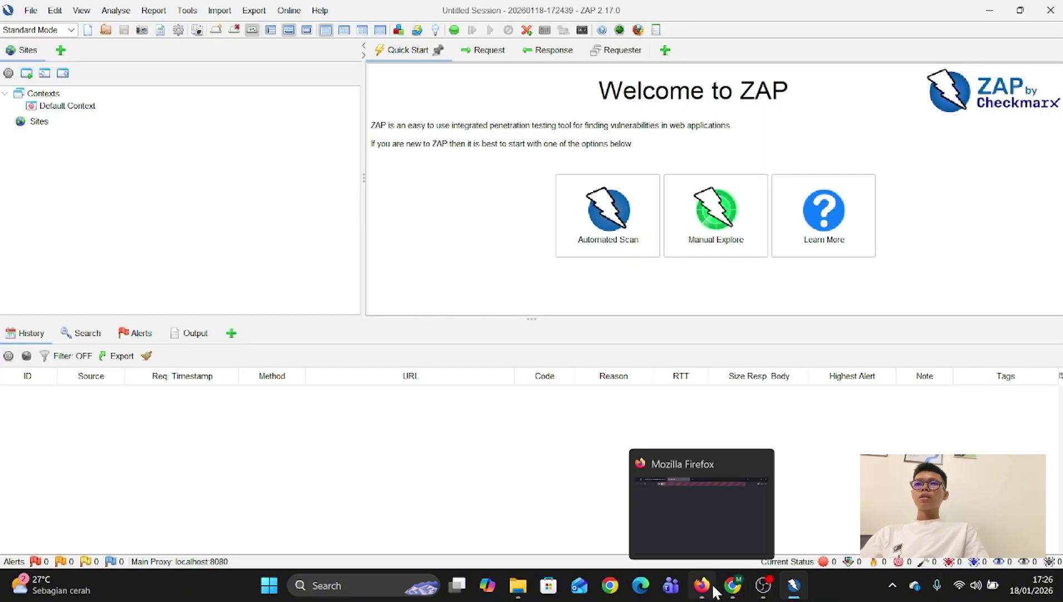
pyautogui.click(729, 515)
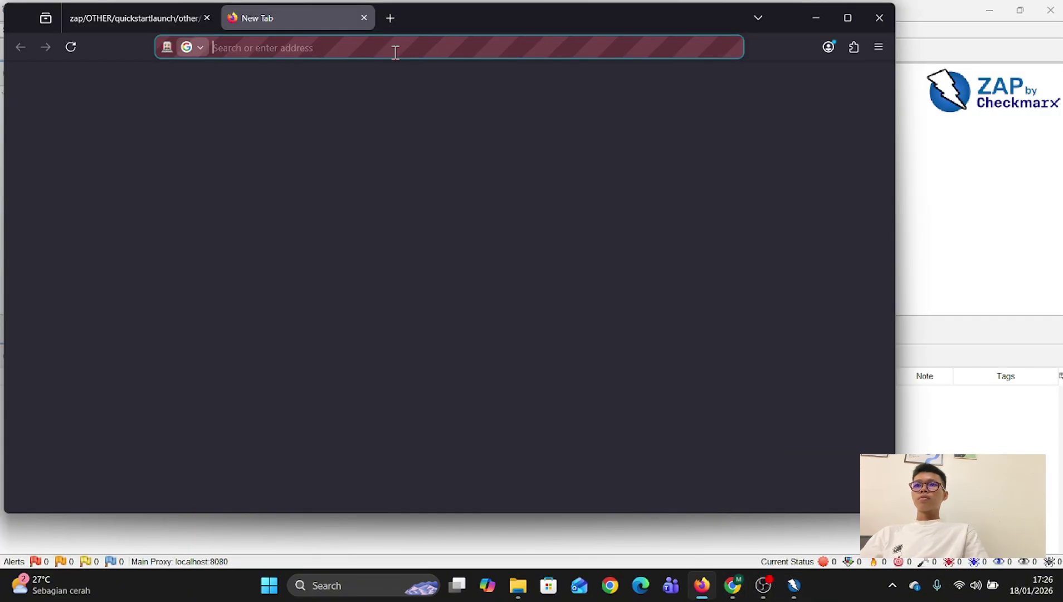
pyautogui.write('https://www.unhas.ac.id/')
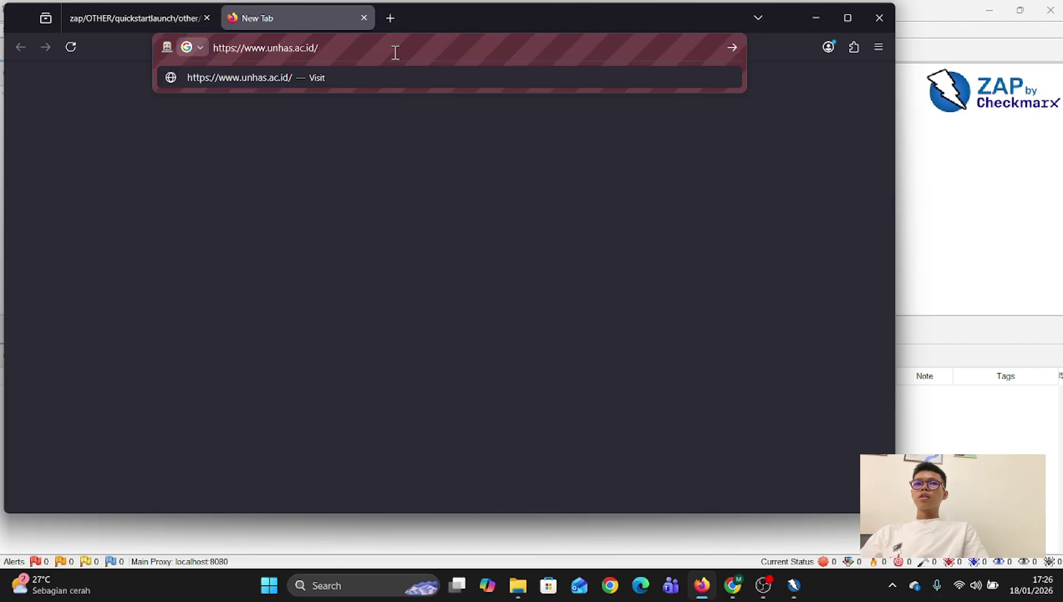
pyautogui.press('Return')
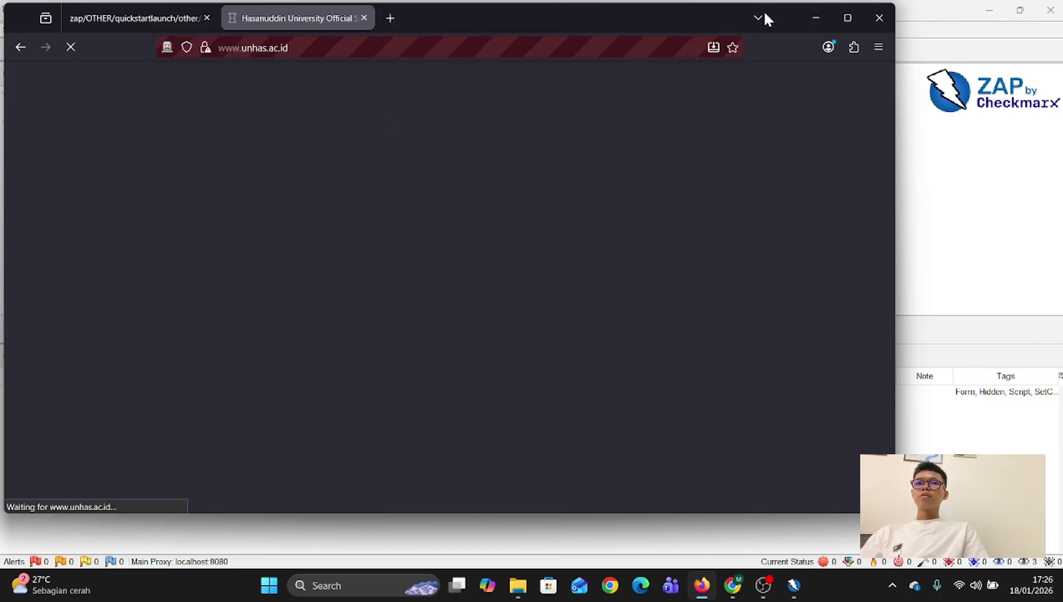
# Step: Return to ZAP, review the captured proxy requests in the history and display the list of alerts
pyautogui.click(822, 20)
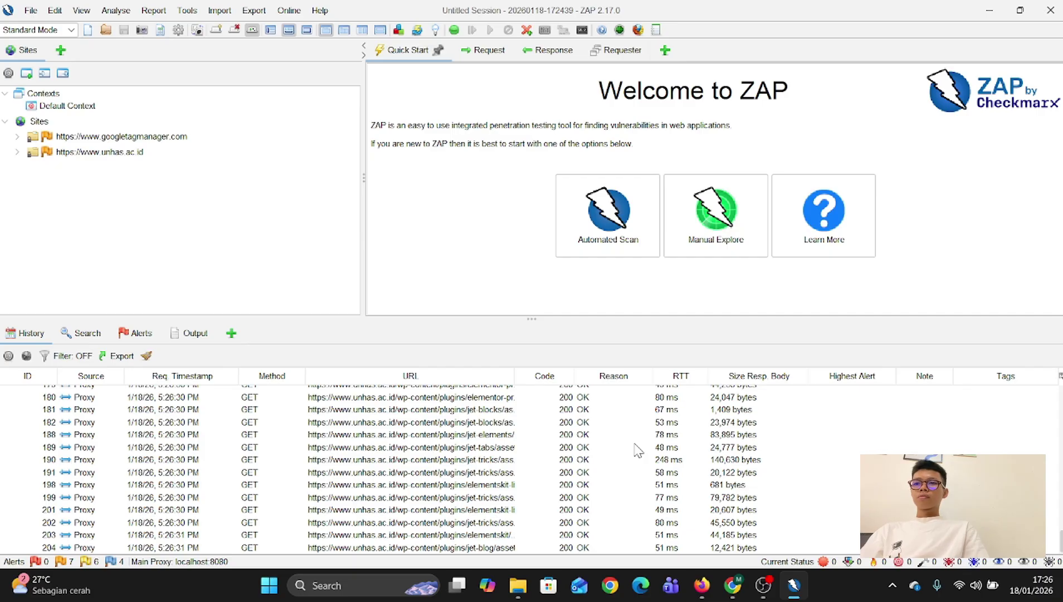
pyautogui.scroll(10, 705, 490)
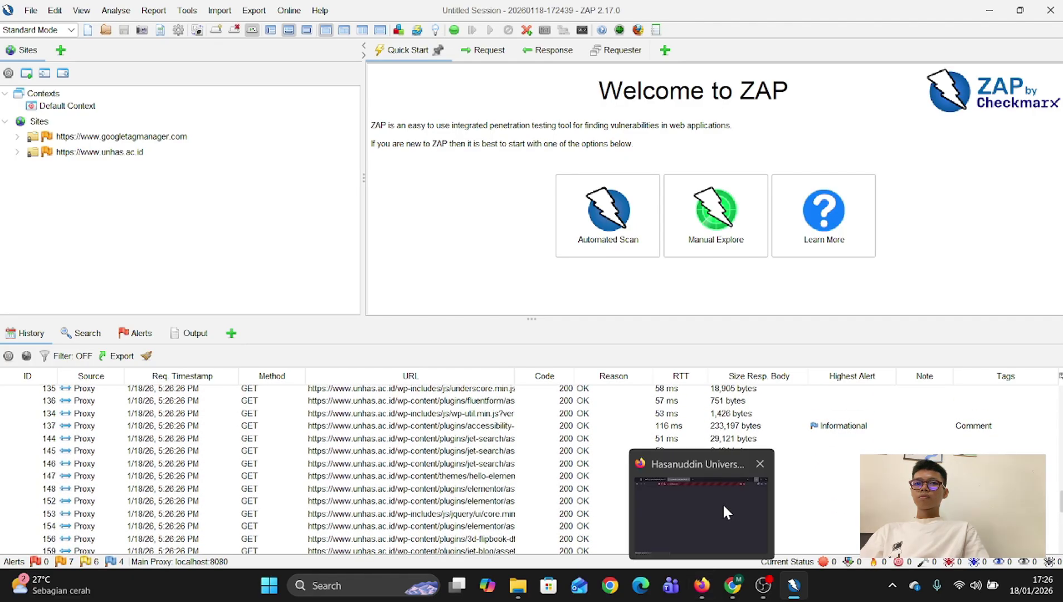
pyautogui.scroll(-9, 749, 488)
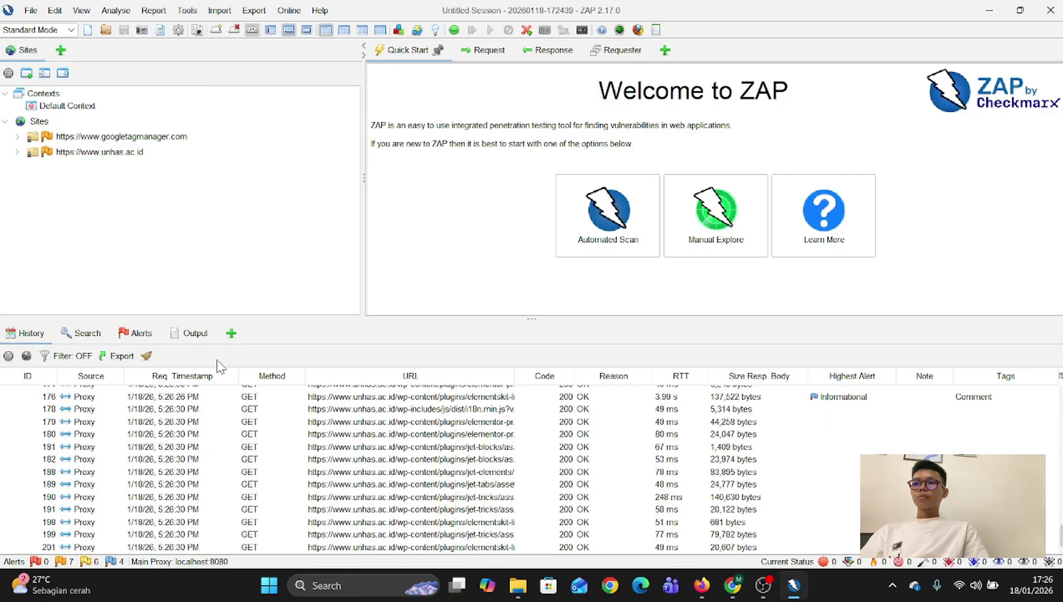
pyautogui.click(136, 333)
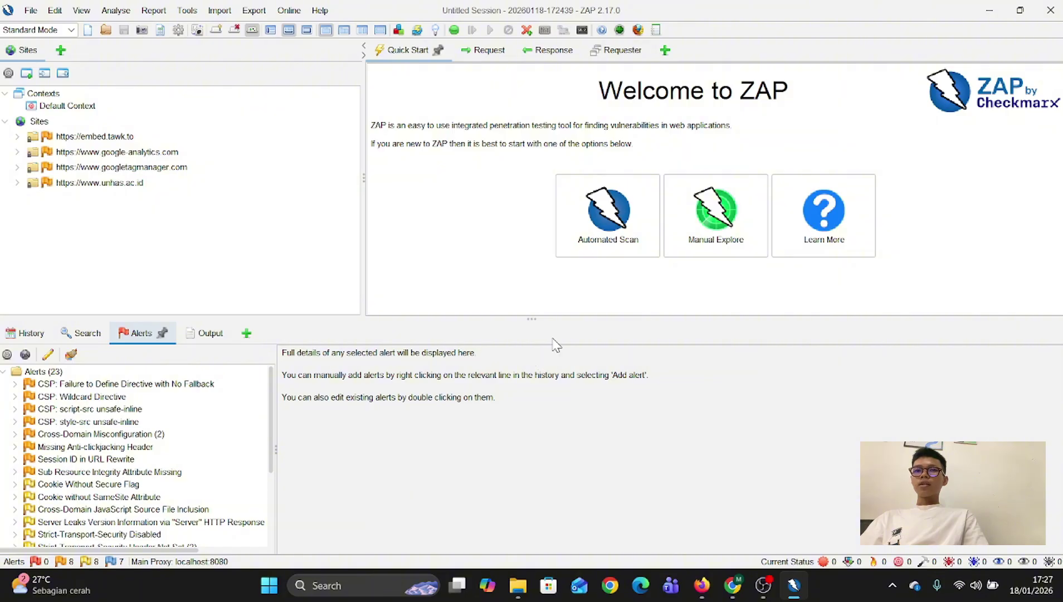
pyautogui.click(707, 237)
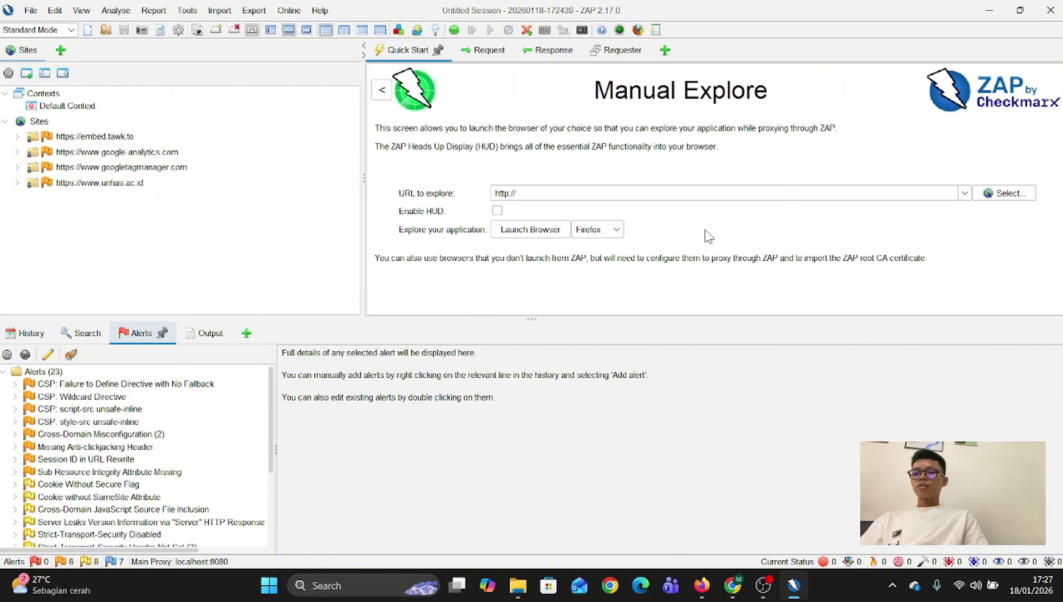
pyautogui.moveTo(574, 191); pyautogui.dragTo(464, 201)
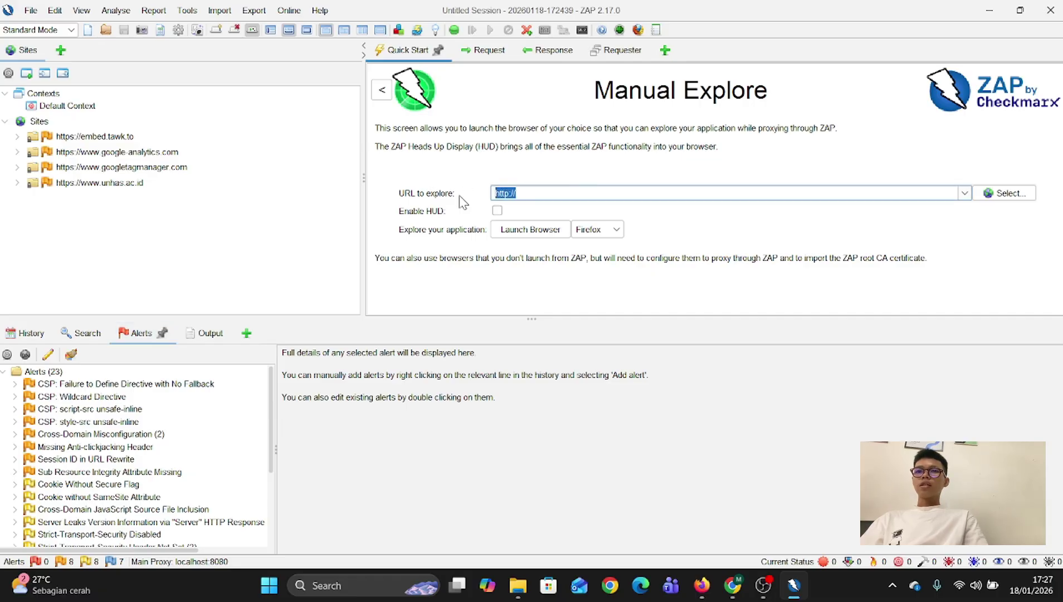
pyautogui.write('https://www.unhas.ac.id/')
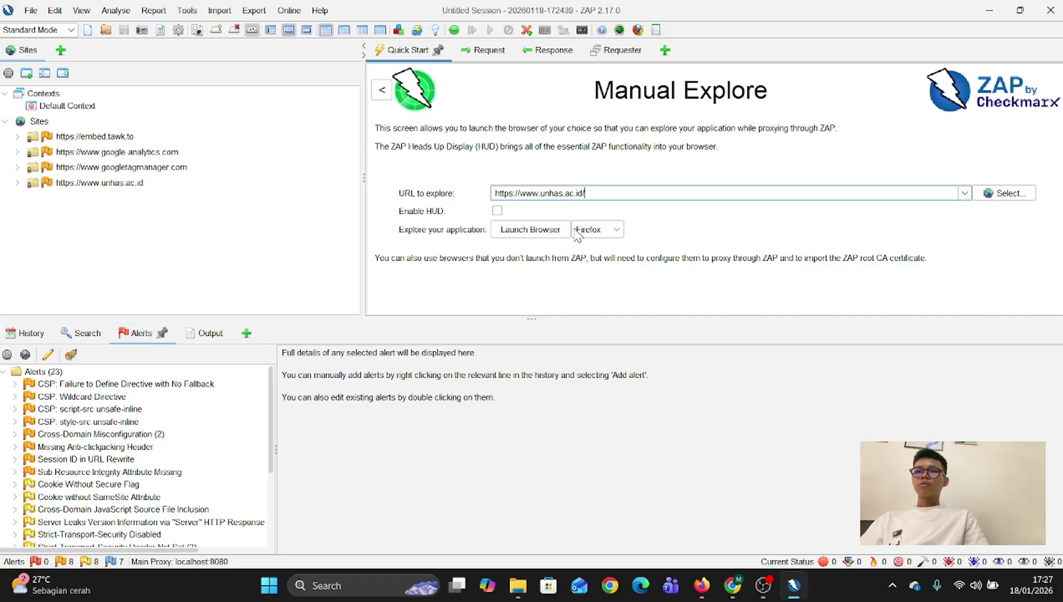
pyautogui.click(539, 236)
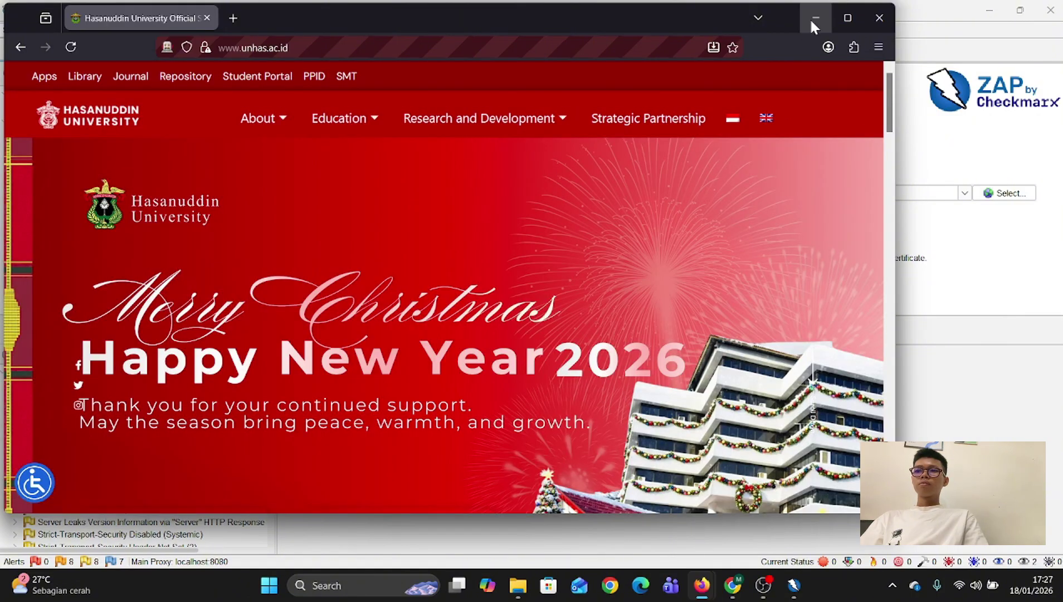
pyautogui.click(814, 20)
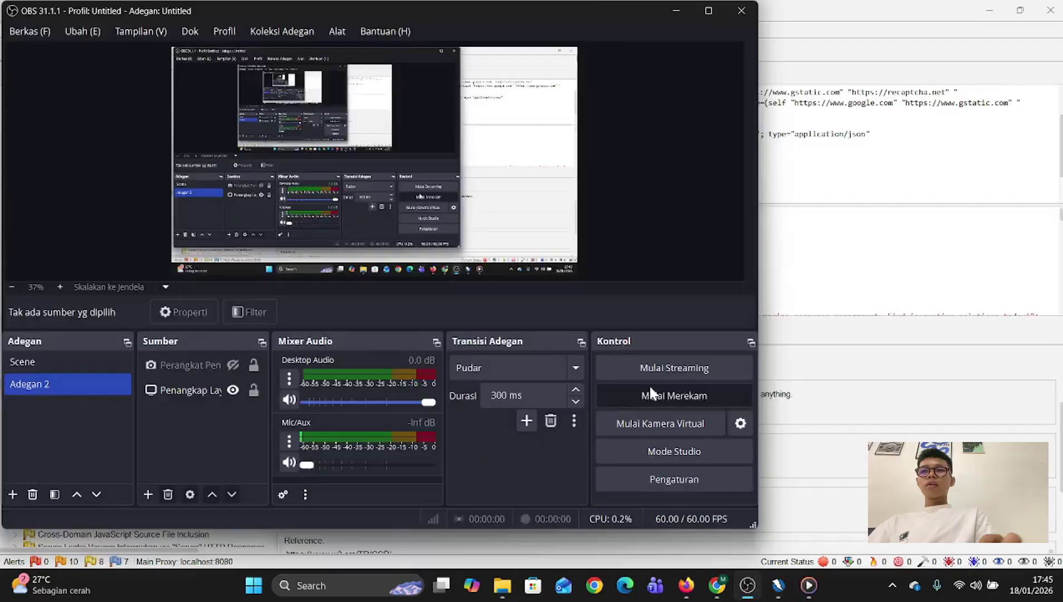
# Step: Minimize OBS and read the full details of the "CSP: Failure to Define Directive with No Fallback" alert in ZAP
pyautogui.click(677, 10)
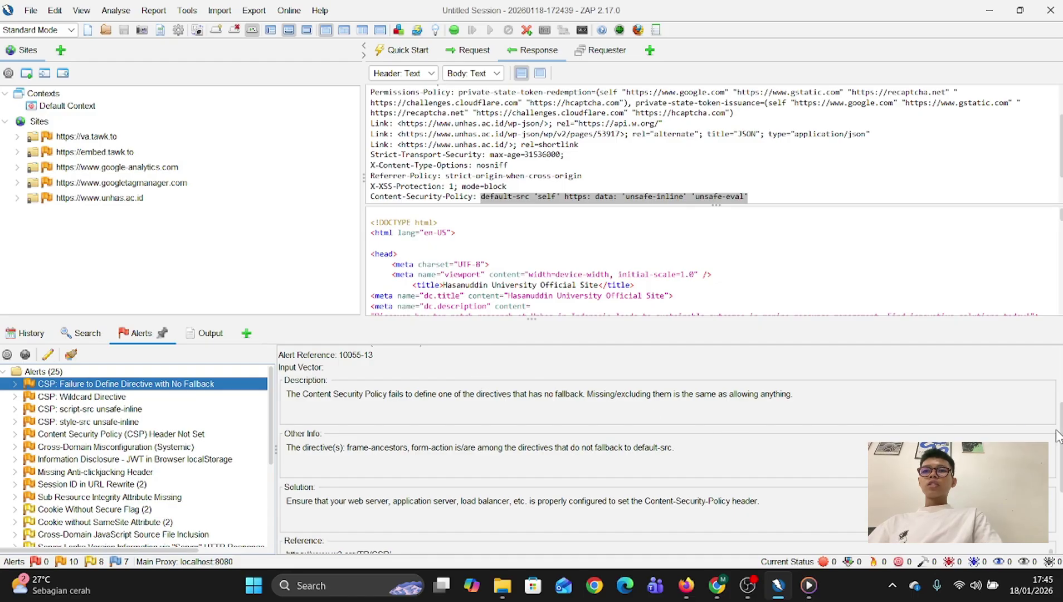
pyautogui.moveTo(1061, 446); pyautogui.dragTo(1061, 333)
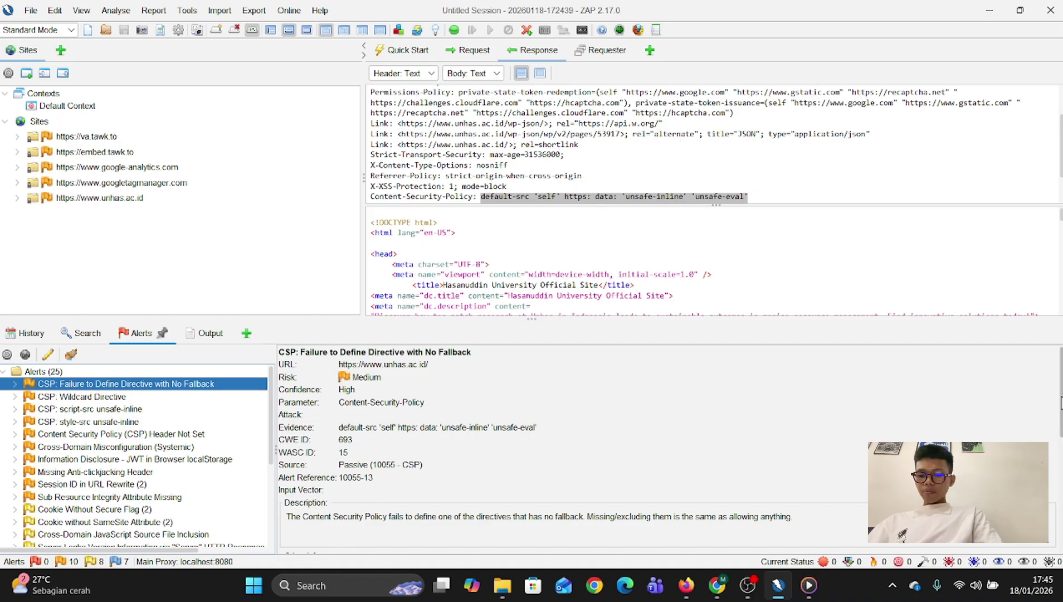
pyautogui.moveTo(1061, 403); pyautogui.dragTo(1061, 452)
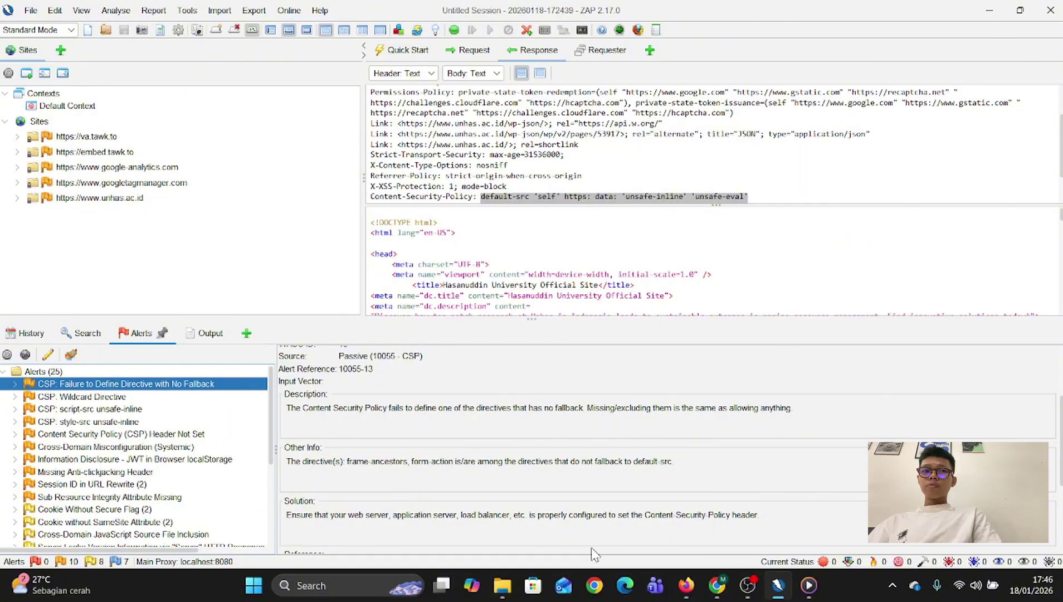
# Step: Examine the "CSP: Wildcard Directive" alert, from its risk and evidence to its description and solution
pyautogui.click(174, 397)
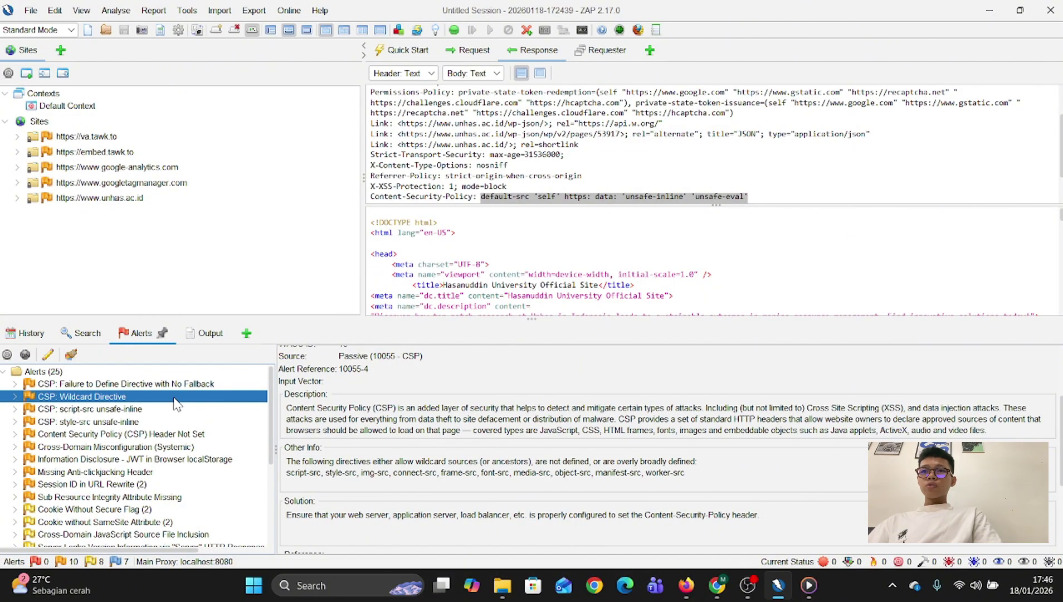
pyautogui.scroll(3, 903, 536)
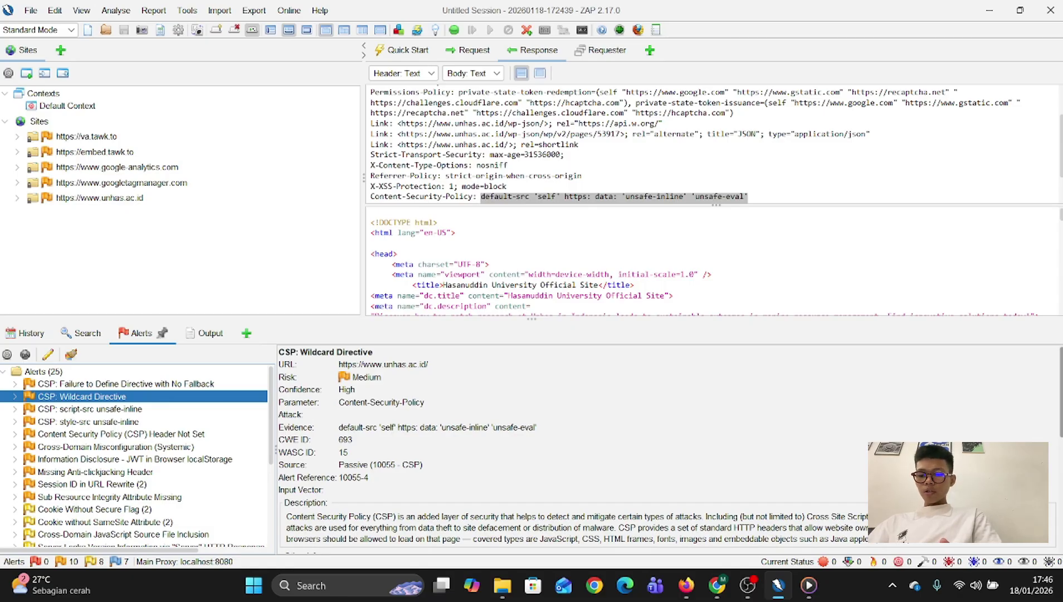
pyautogui.scroll(-3, 902, 536)
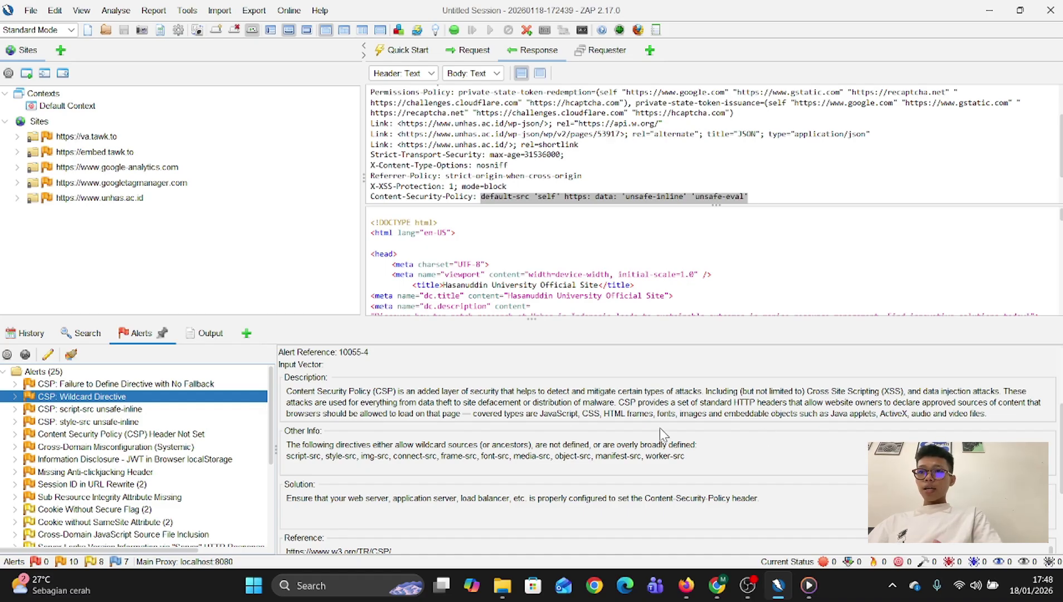
# Step: Examine the details of the "CSP: script-src unsafe-inline" alert, including its risk, evidence, description and solution
pyautogui.click(198, 412)
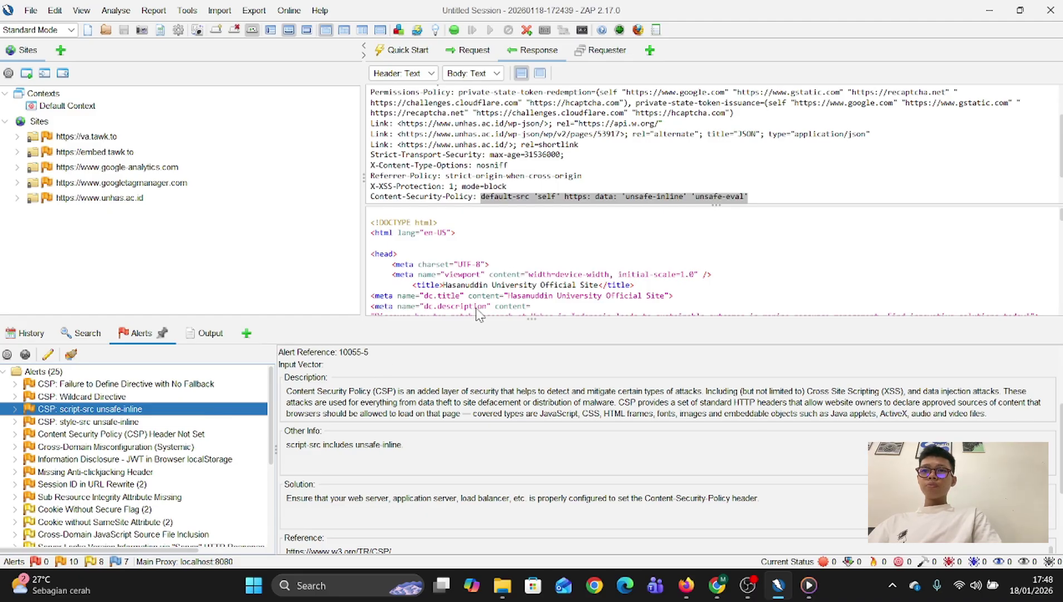
pyautogui.scroll(5, 967, 372)
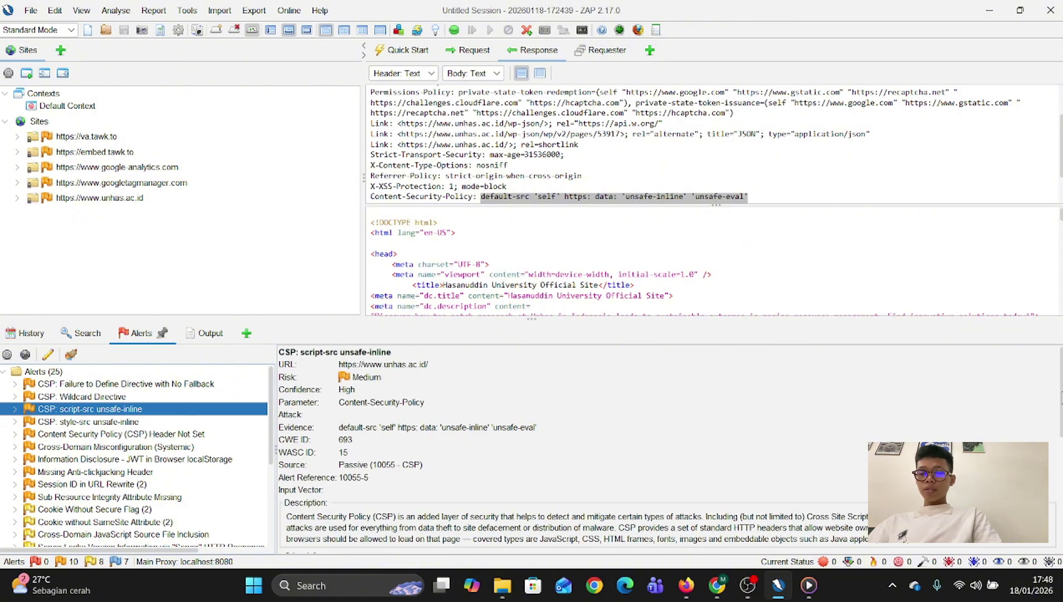
pyautogui.moveTo(1060, 399); pyautogui.dragTo(1060, 468)
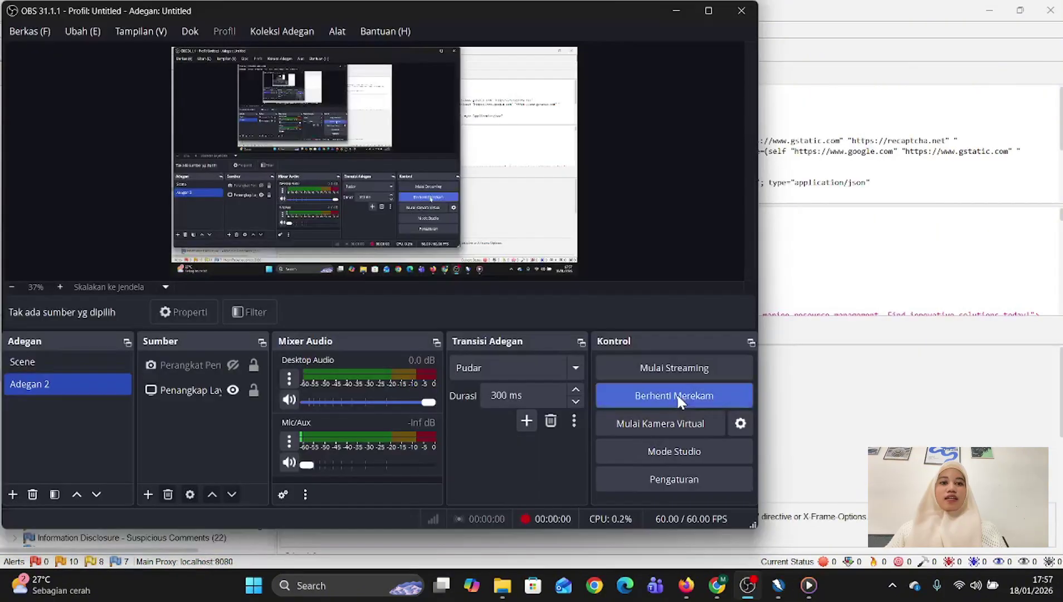
# Step: Minimize OBS and read the "Missing Anti-clickjacking Header" alert in ZAP, through its description, solution, reference and alert tags
pyautogui.click(680, 12)
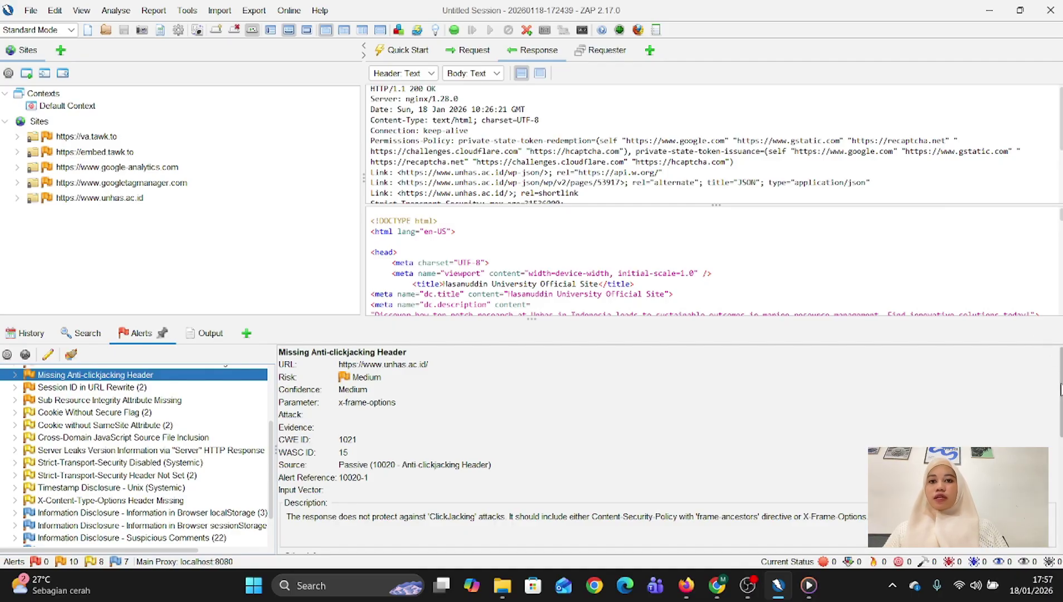
pyautogui.scroll(-1, 1061, 390)
pyautogui.moveTo(1061, 392); pyautogui.dragTo(1061, 444)
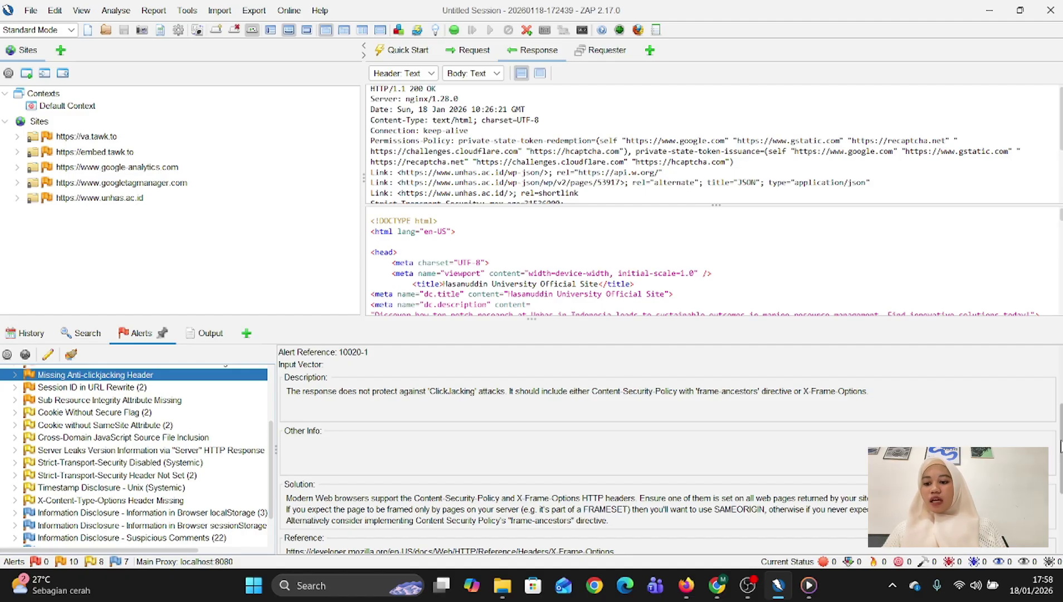
pyautogui.moveTo(1060, 429); pyautogui.dragTo(1060, 469)
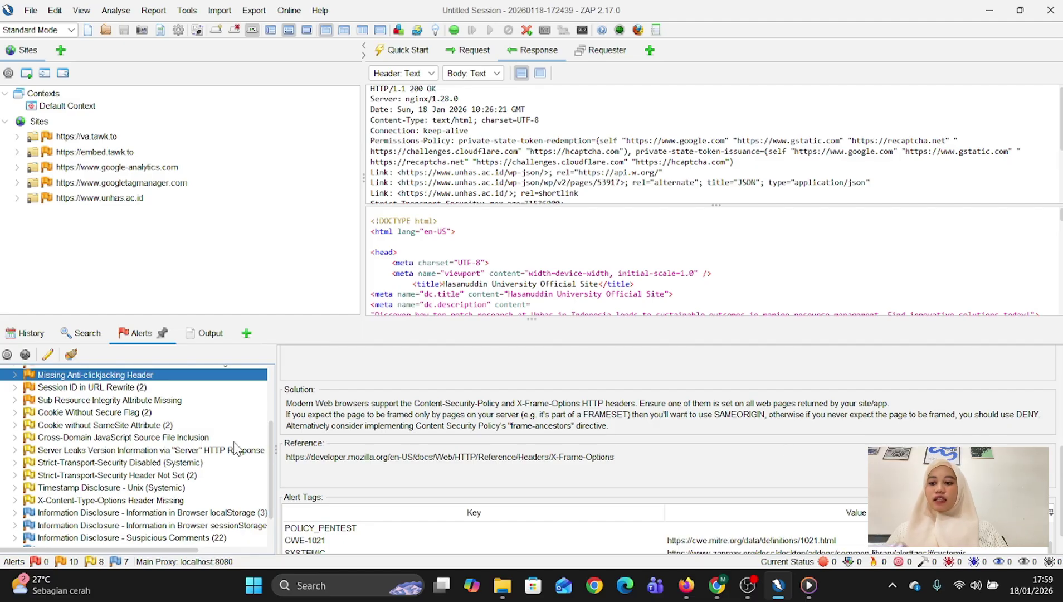
# Step: Examine the "Session ID in URL Rewrite" alert, from its URL and parameter to its description, solution and reference
pyautogui.click(80, 388)
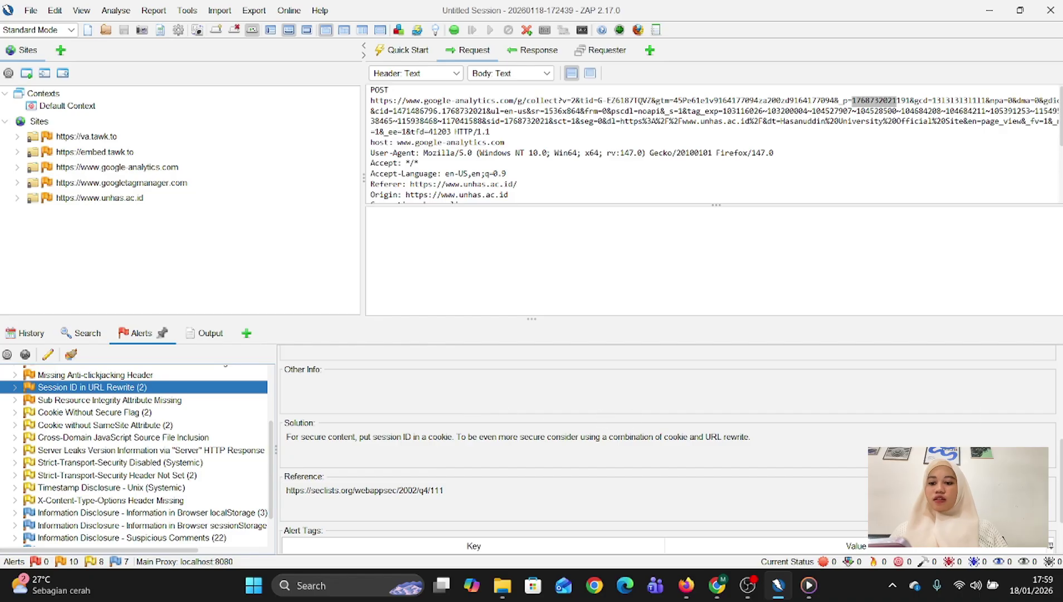
pyautogui.scroll(5, 1052, 375)
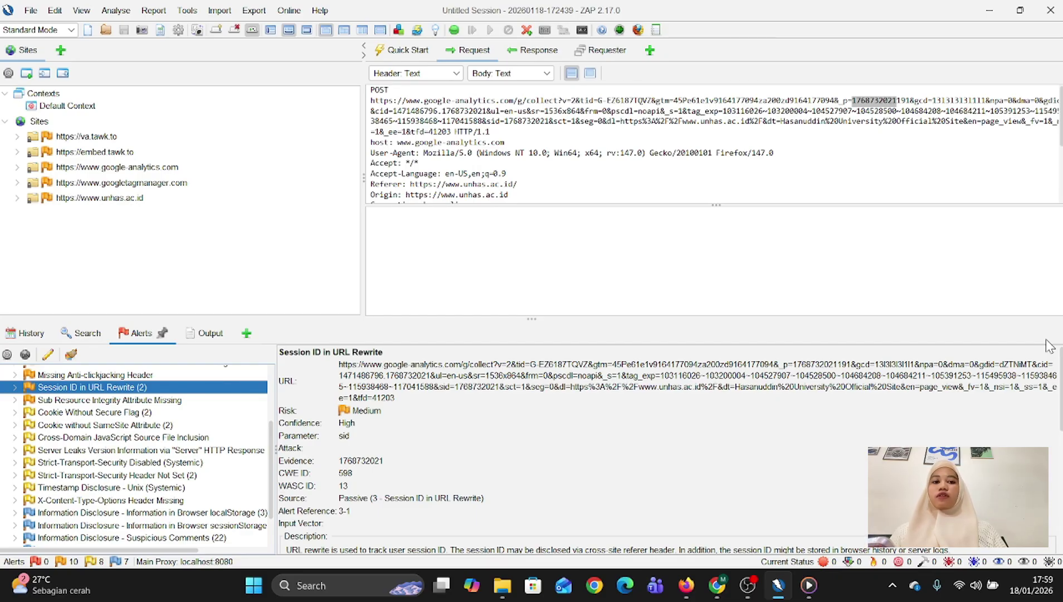
pyautogui.moveTo(1061, 361); pyautogui.dragTo(1061, 429)
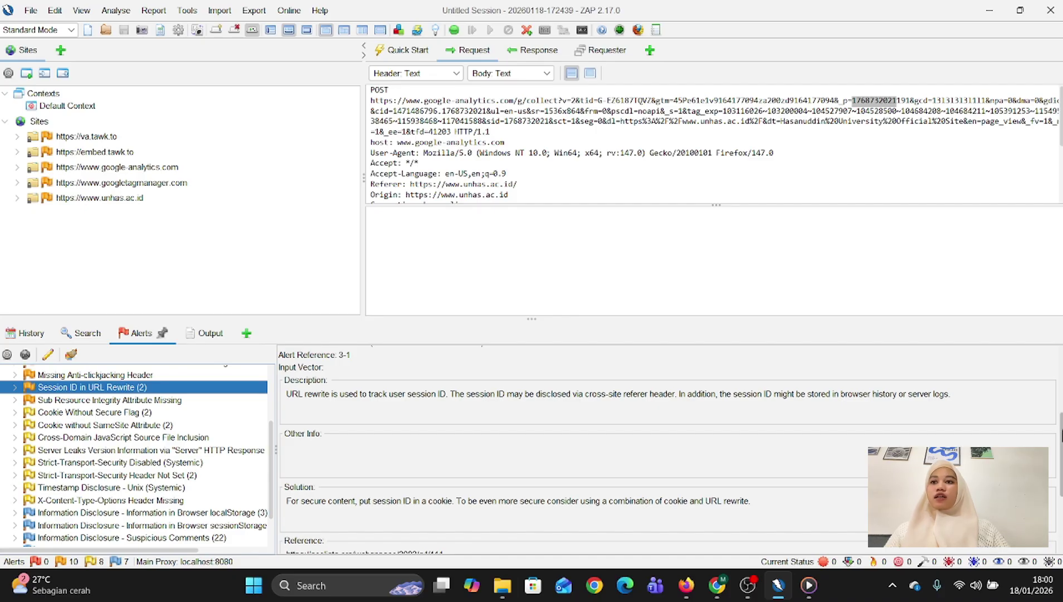
pyautogui.scroll(-3, 1059, 462)
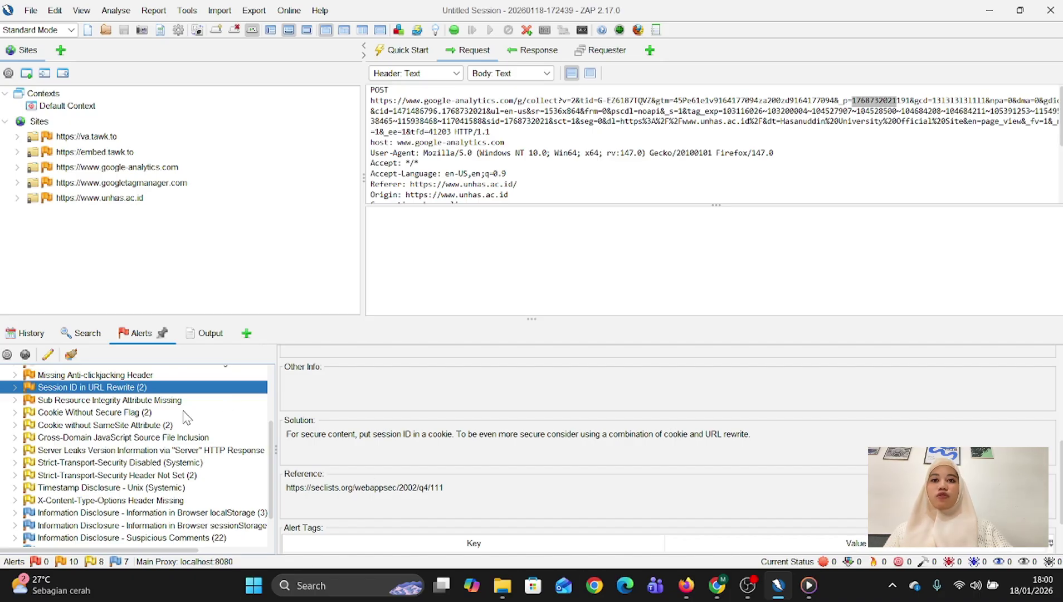
# Step: Examine the "Sub Resource Integrity Attribute Missing" alert, including its evidence, description, solution and reference
pyautogui.click(139, 403)
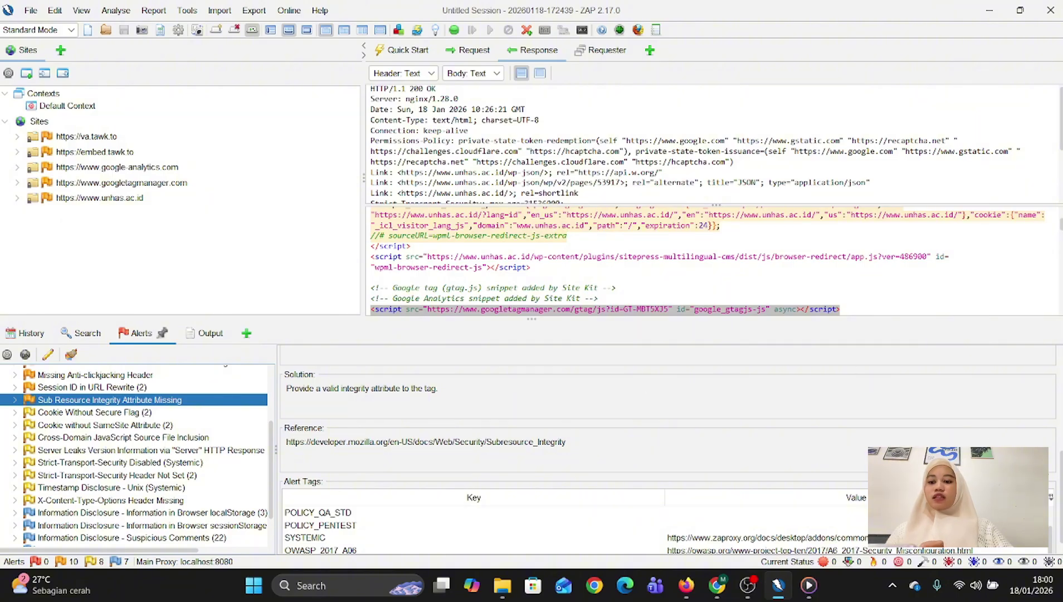
pyautogui.moveTo(1060, 496); pyautogui.dragTo(1060, 393)
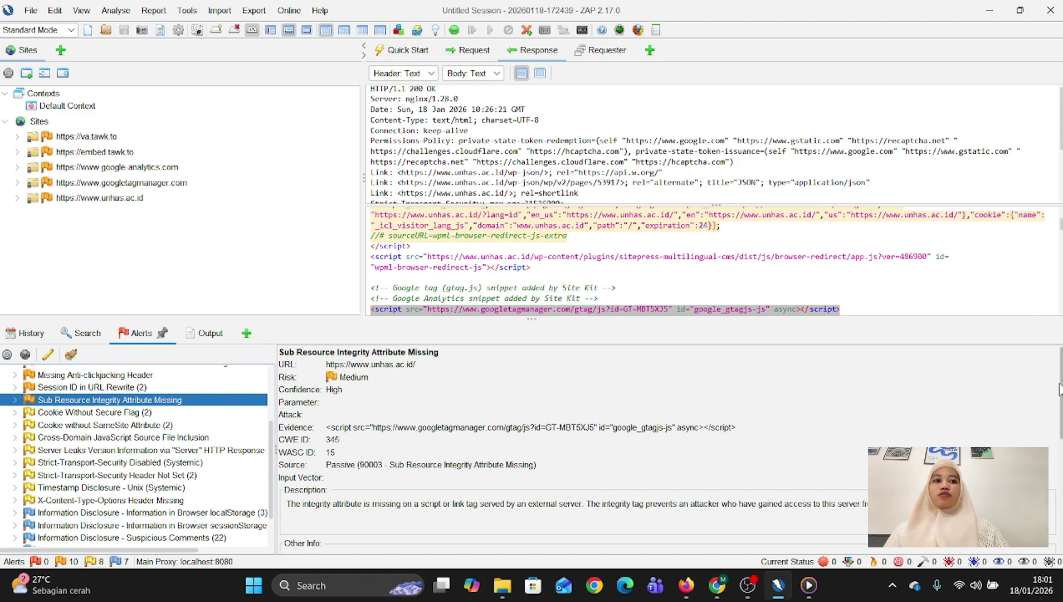
pyautogui.moveTo(1060, 397); pyautogui.dragTo(1060, 446)
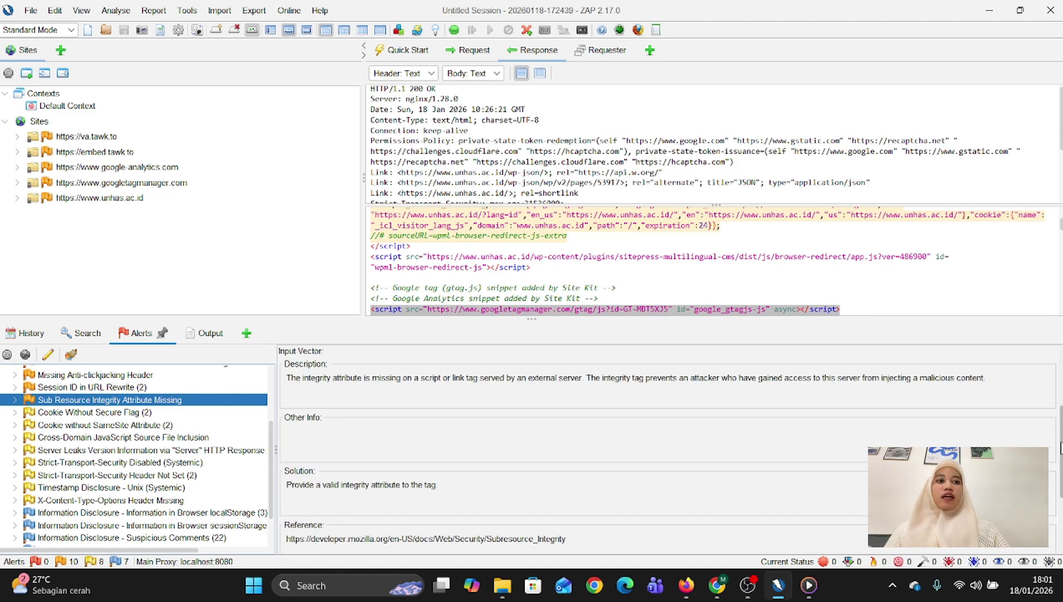